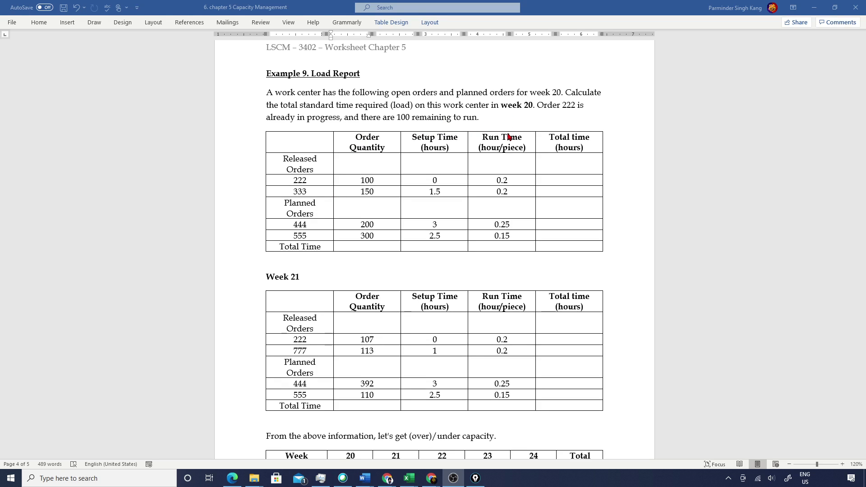
Step: Enter the week 20 total time for order 222 as "=0 + (0.2 * 100) = 20 St hours", with the result on its own line
{"action": "left_click", "coordinate": [542, 180]}
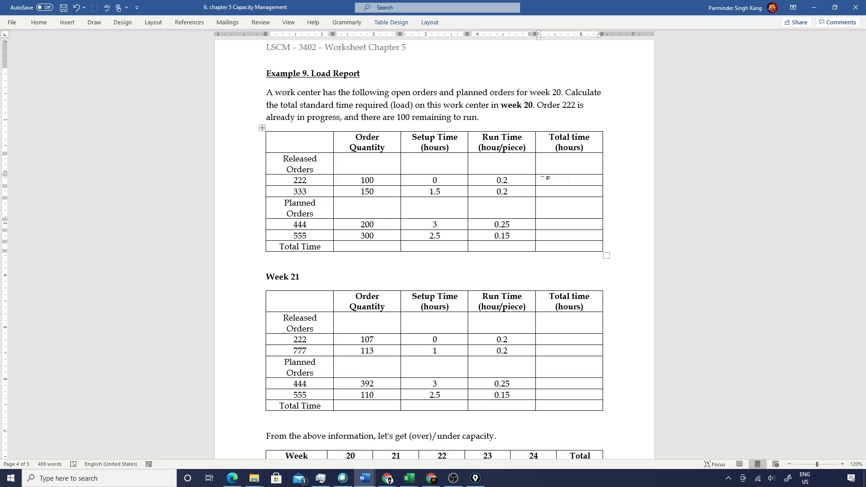
{"action": "type", "text": "="}
{"action": "type", "text": "0"}
{"action": "type", "text": "+ (0.2"}
{"action": "type", "text": " * 100"}
{"action": "type", "text": ")"}
{"action": "key", "text": "Return"}
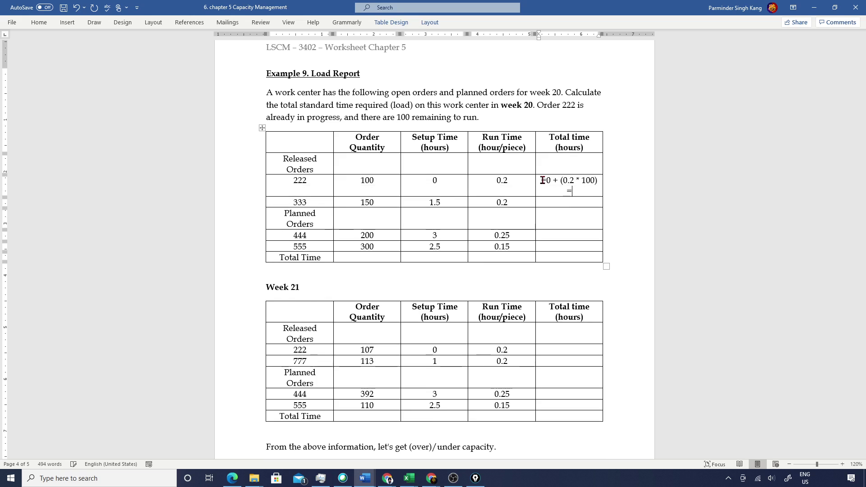
{"action": "type", "text": "= 20 St hours"}
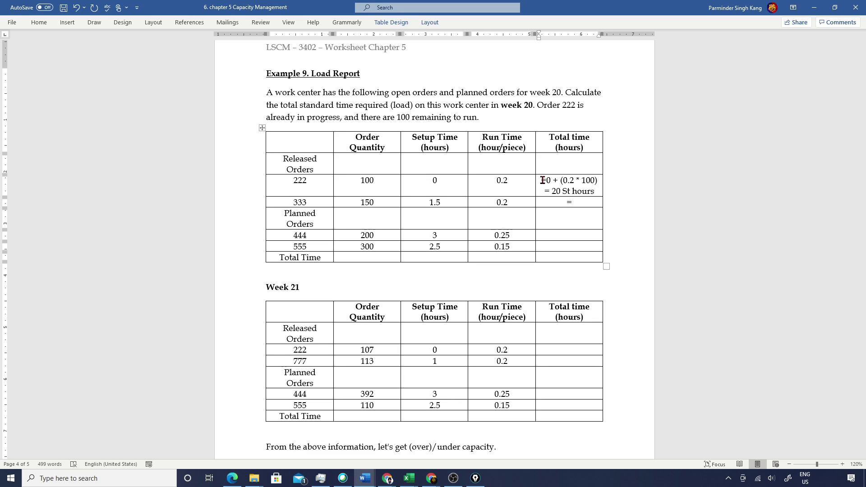
Step: Enter the week 20 total time for order 333 as "=1.5 + (0.2 * 150) = 31.5 St hours"
{"action": "type", "text": "=1.5 + (0.2 * 150"}
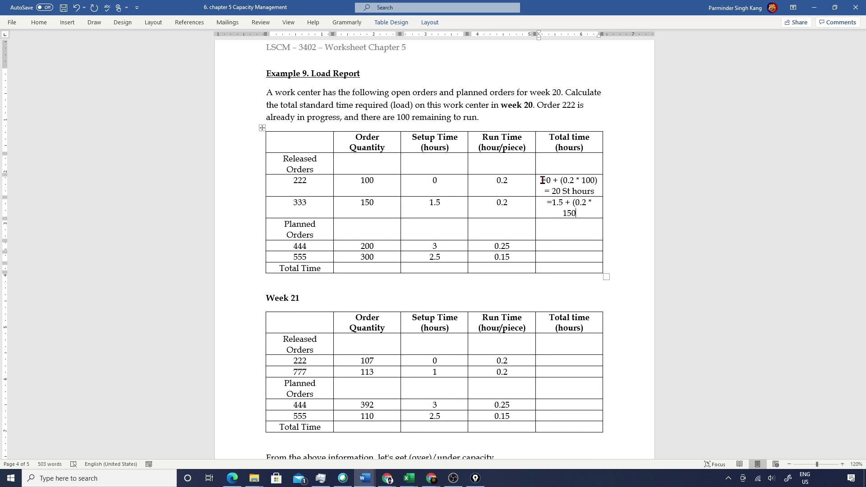
{"action": "type", "text": ") = 31.5 St hours"}
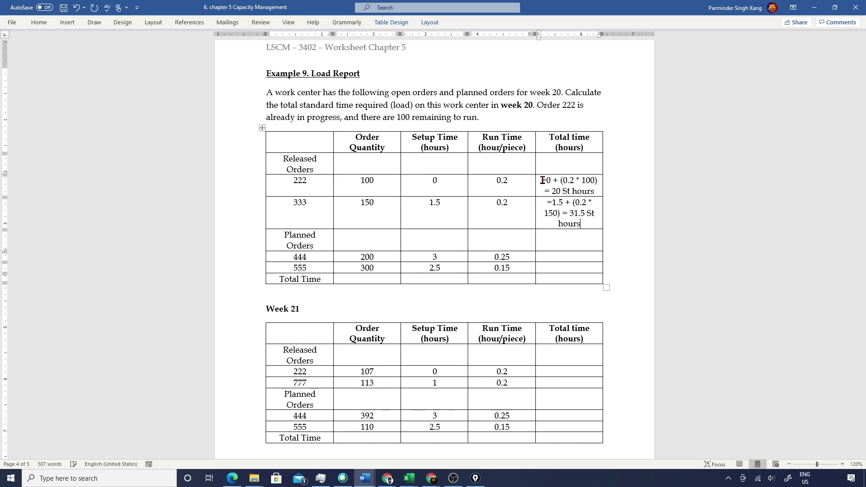
{"action": "key", "text": "alt+Tab"}
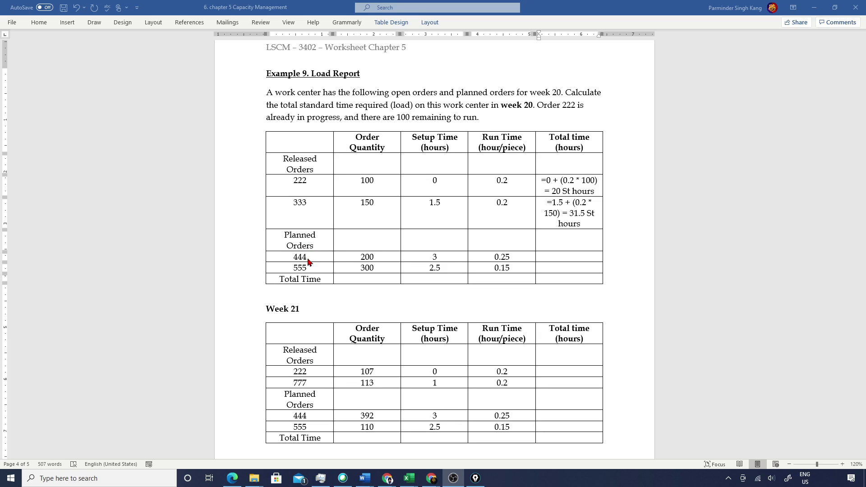
Step: Enter the week 20 total time for planned order 444 as "=3 + (0.25*200) = 53 st hours"
{"action": "left_click", "coordinate": [561, 257]}
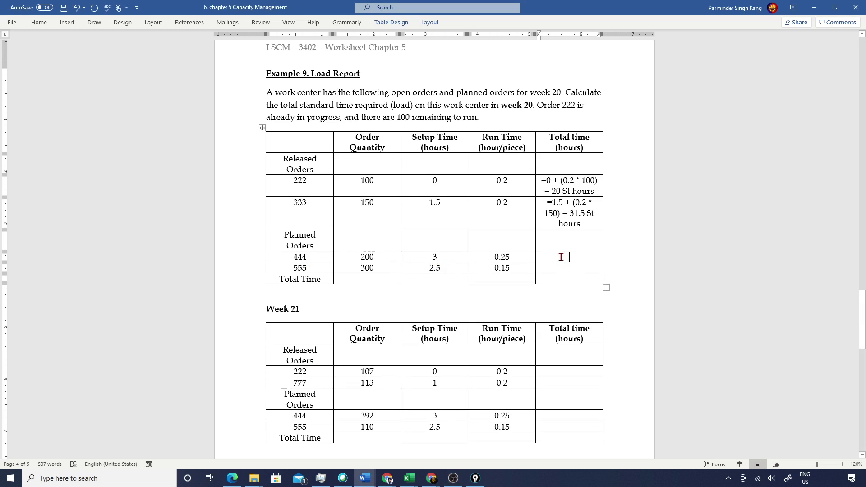
{"action": "type", "text": "=3 +"}
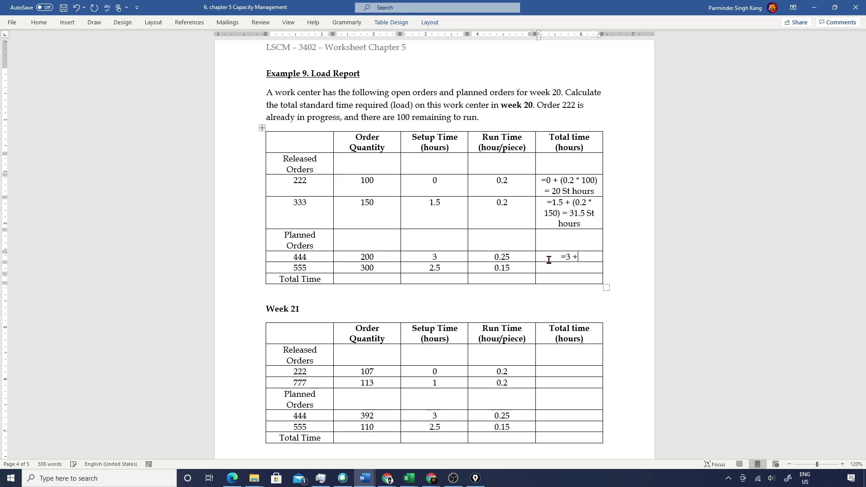
{"action": "type", "text": " (0.25*200) ="}
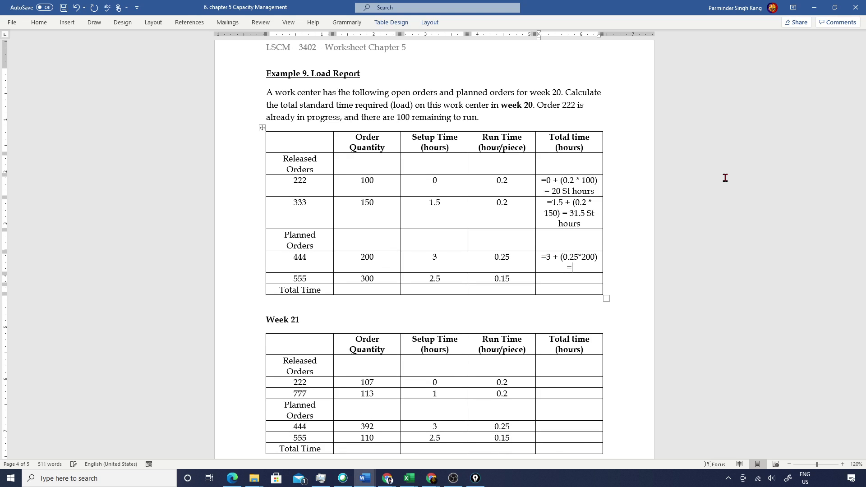
{"action": "type", "text": " 53 st hours"}
Step: Enter the week 20 total time for planned order 555 as "= 2.5 + (0.15*300) = 47.5 st hous"
{"action": "key", "text": "Down"}
{"action": "type", "text": "= 2.5 + (0.15*300"}
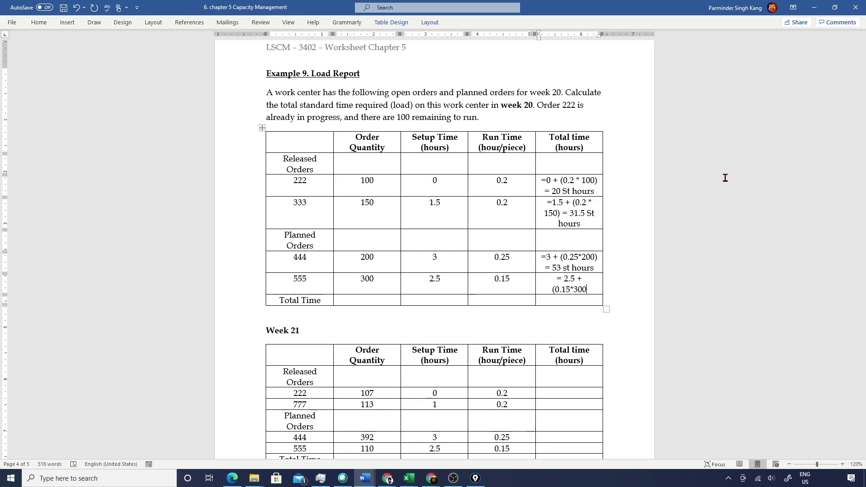
{"action": "type", "text": ") = 47.5 "}
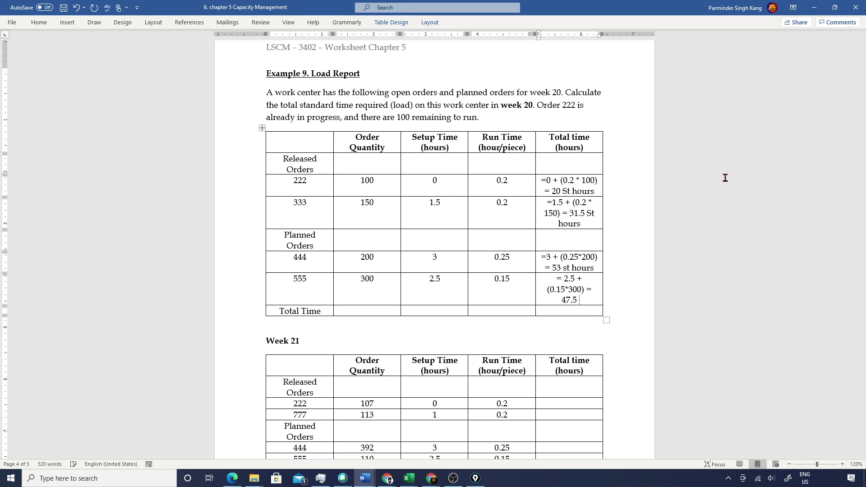
{"action": "type", "text": "st hous"}
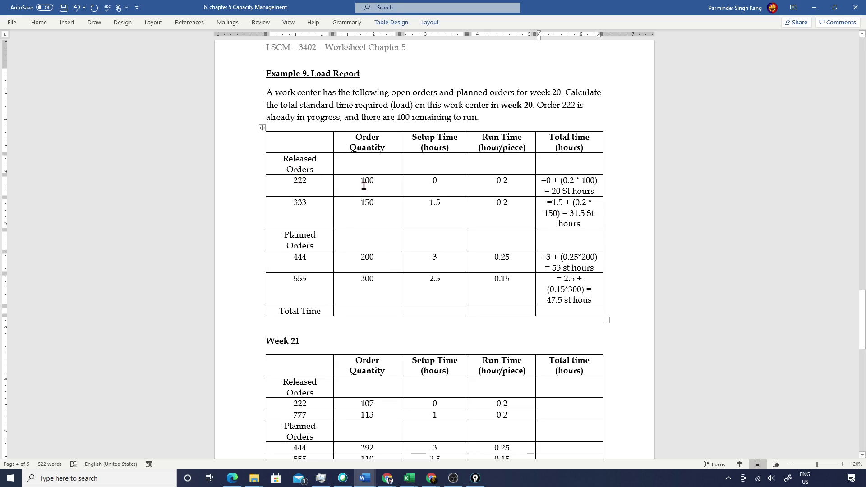
Step: Add up the released and planned order times for week 20 and enter "=152.0 st hrs" in the Total Time row
{"action": "left_click_drag", "start_coordinate": [571, 189], "coordinate": [593, 213]}
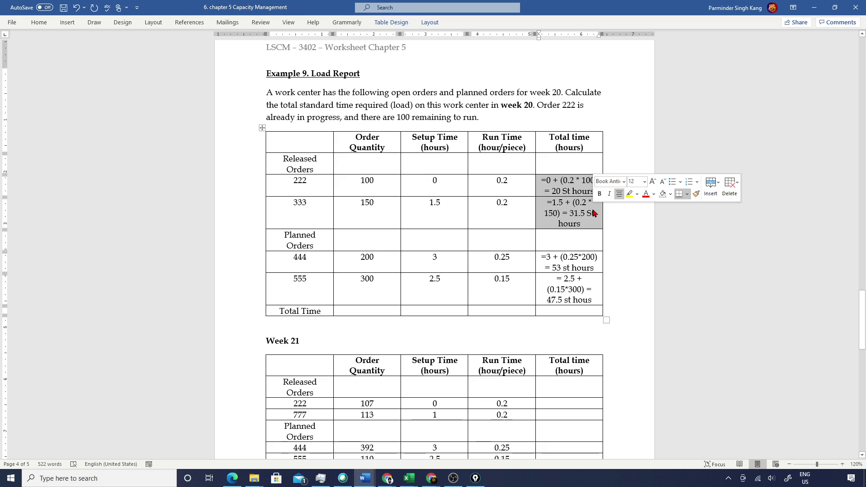
{"action": "left_click_drag", "start_coordinate": [553, 260], "coordinate": [584, 293]}
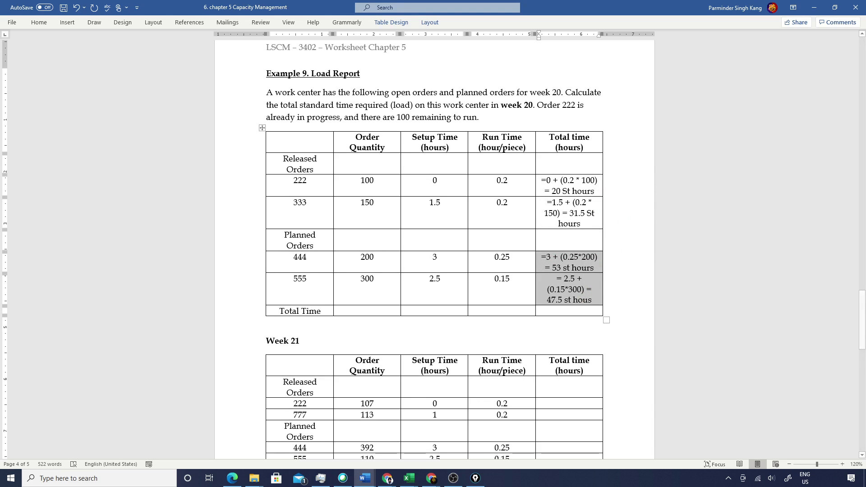
{"action": "left_click_drag", "start_coordinate": [297, 312], "coordinate": [365, 311]}
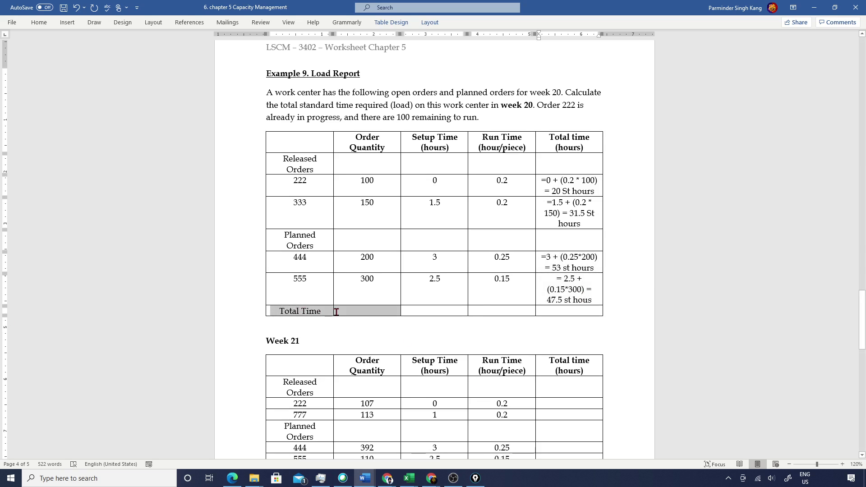
{"action": "left_click", "coordinate": [550, 311]}
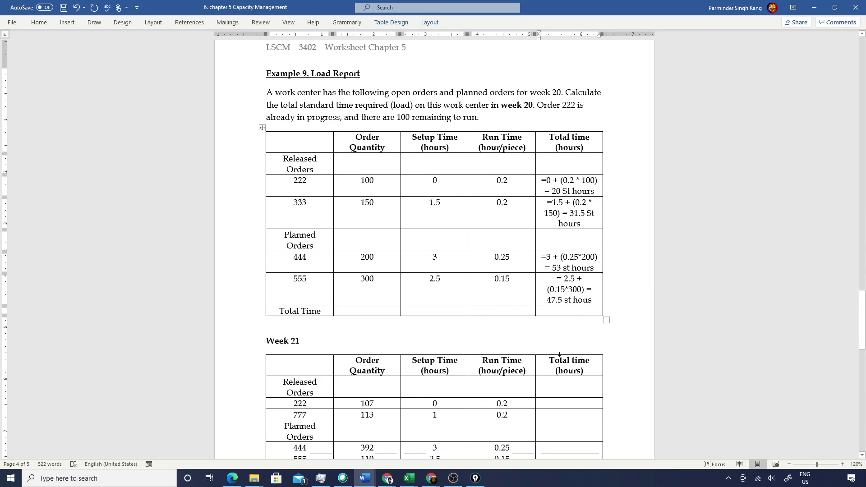
{"action": "type", "text": "=152."}
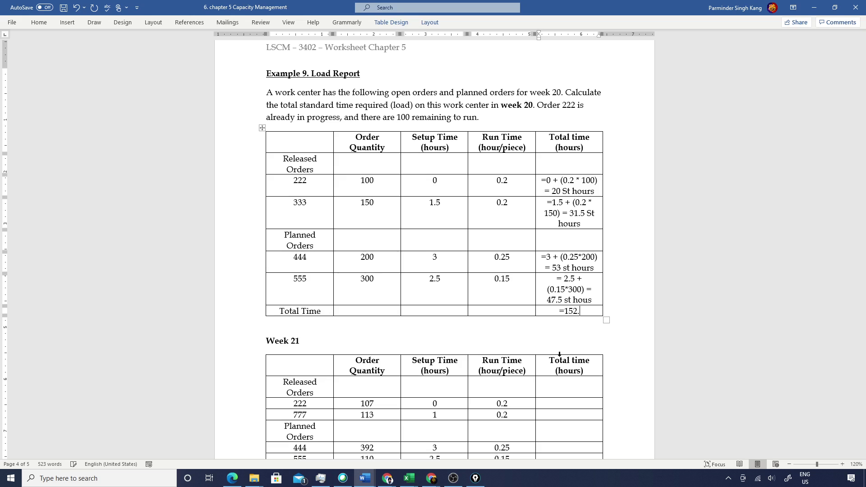
{"action": "type", "text": "0 st hrs"}
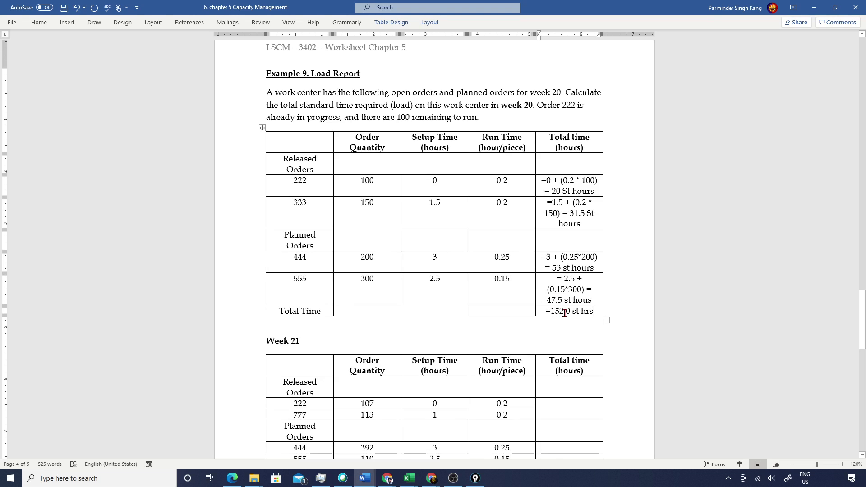
Step: Enter the Week 21 total times of the released orders: 21.4 st hrs for order 222 and 23.6 st hrs for order 777
{"action": "scroll", "coordinate": [565, 313], "scroll_direction": "down", "scroll_amount": 2}
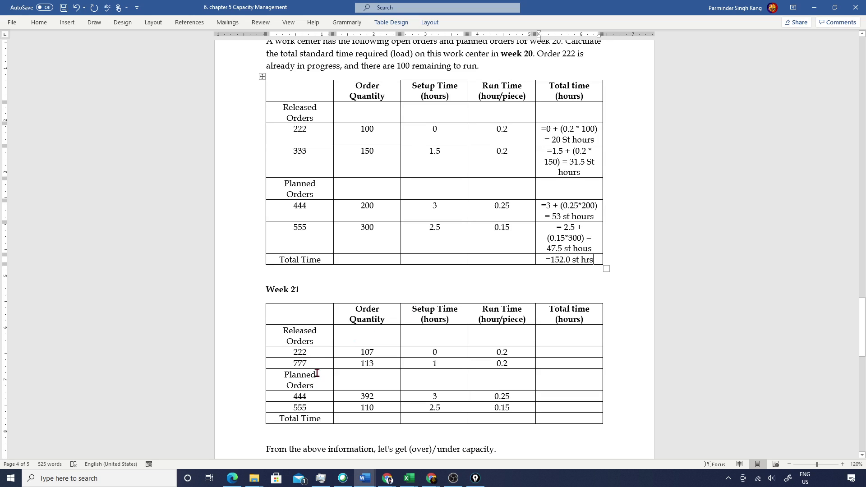
{"action": "left_click", "coordinate": [555, 352]}
{"action": "left_click_drag", "start_coordinate": [556, 356], "coordinate": [556, 358]}
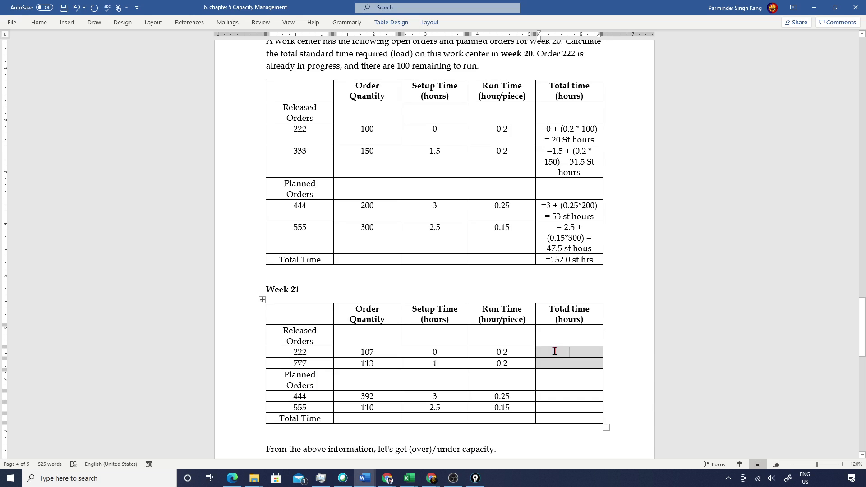
{"action": "left_click", "coordinate": [555, 353]}
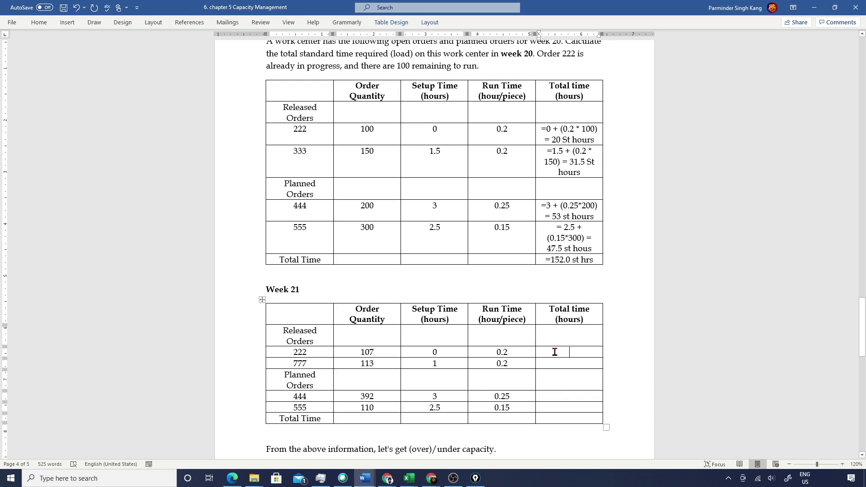
{"action": "left_click", "coordinate": [552, 416]}
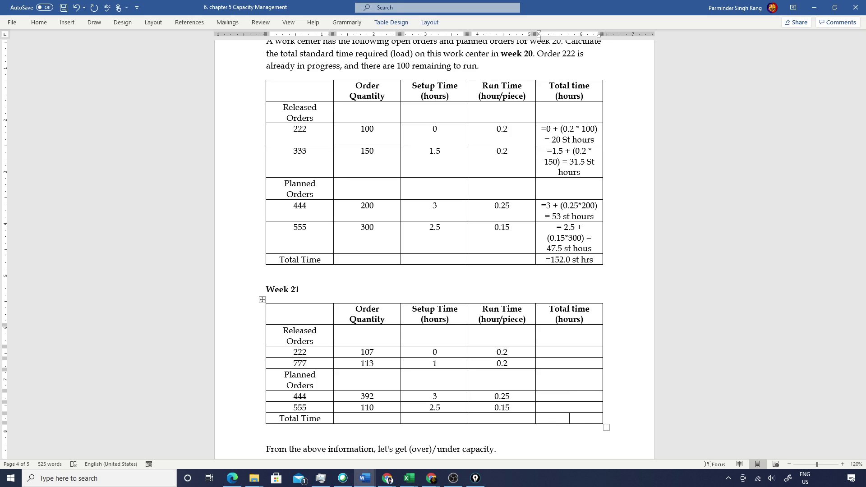
{"action": "key", "text": "alt+Tab"}
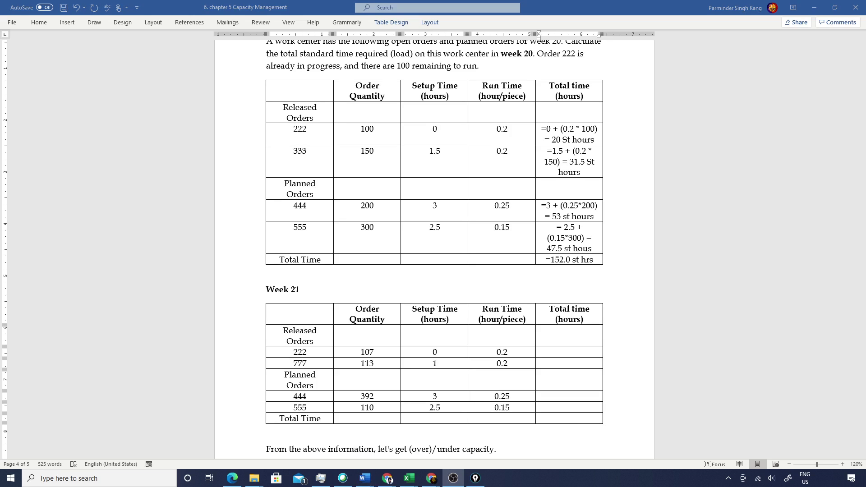
{"action": "left_click", "coordinate": [563, 352]}
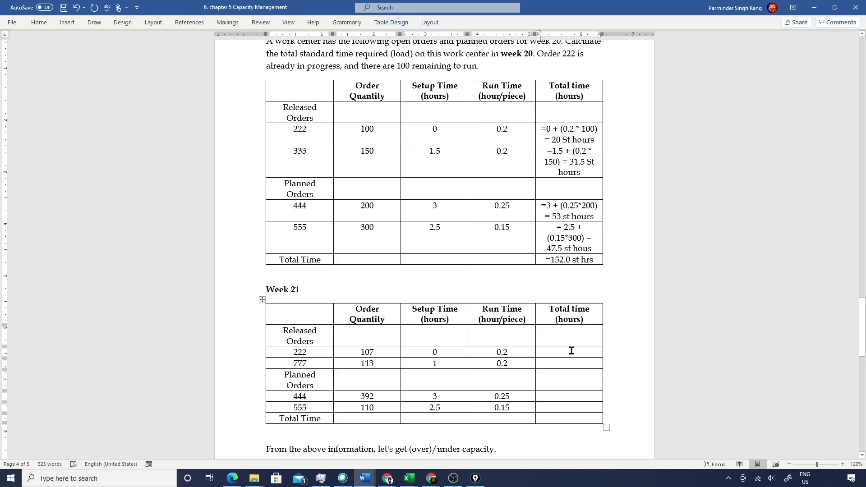
{"action": "type", "text": "21.4 "}
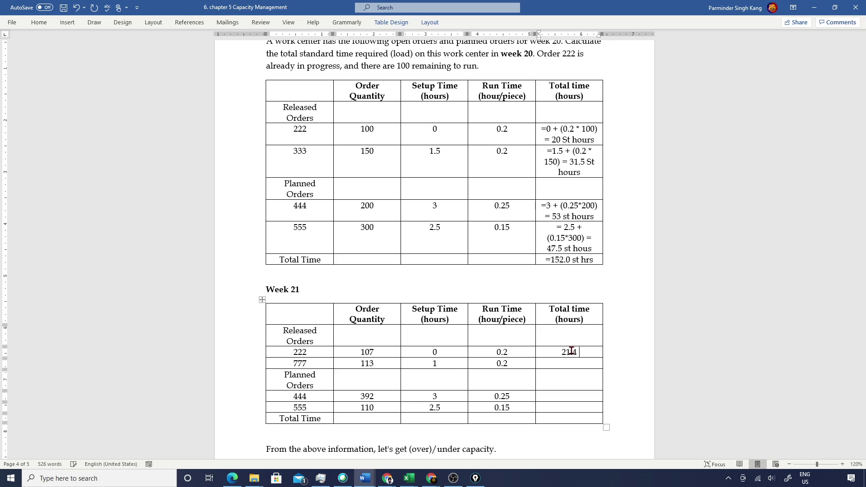
{"action": "type", "text": "st hrs"}
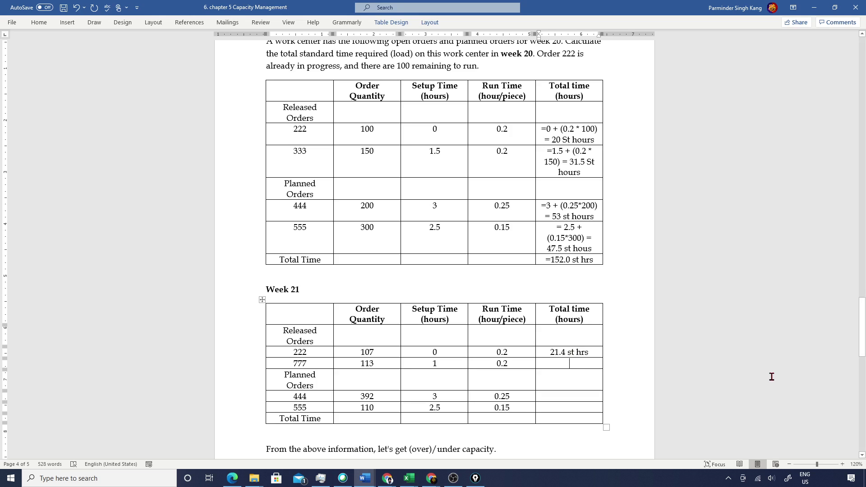
{"action": "key", "text": "Down"}
{"action": "type", "text": "23.6"}
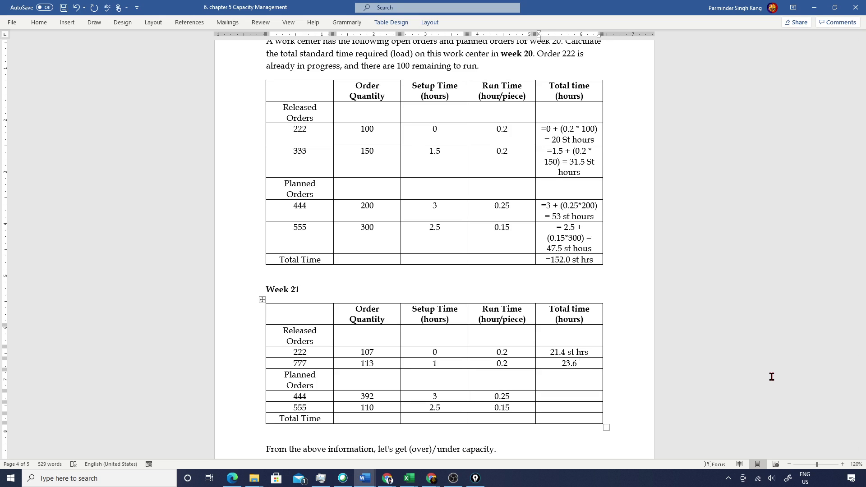
{"action": "type", "text": " st hrs"}
Step: Complete the Week 21 total time column with 101 st hrs for order 444, 19 st hrs for order 555 and 165 st hrs as Total Time
{"action": "type", "text": "101"}
{"action": "type", "text": " st hrs"}
{"action": "type", "text": "19 st "}
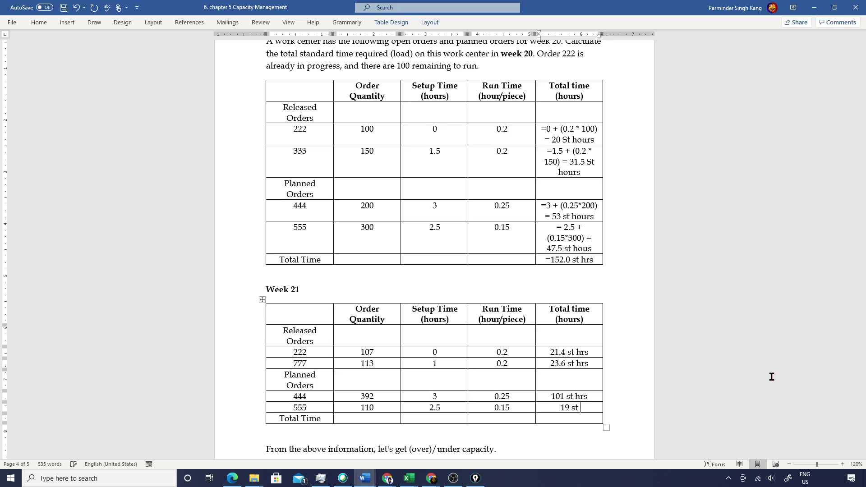
{"action": "type", "text": "hrs"}
{"action": "type", "text": "165"}
{"action": "type", "text": " st hrs"}
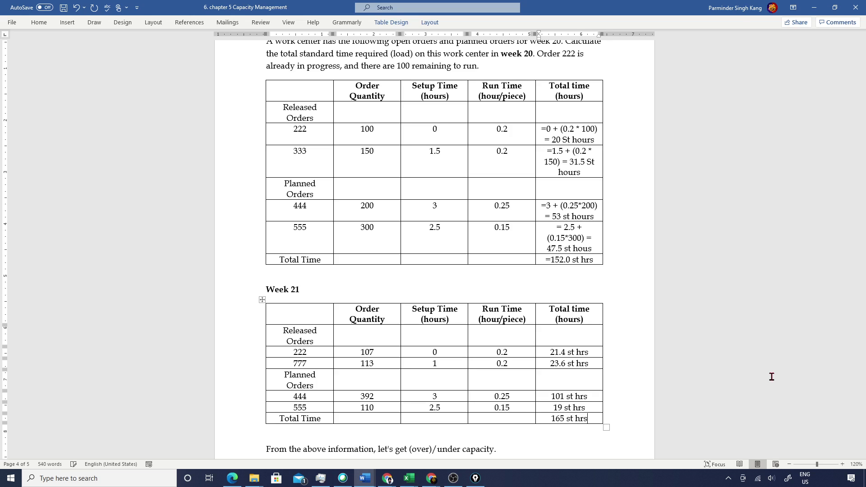
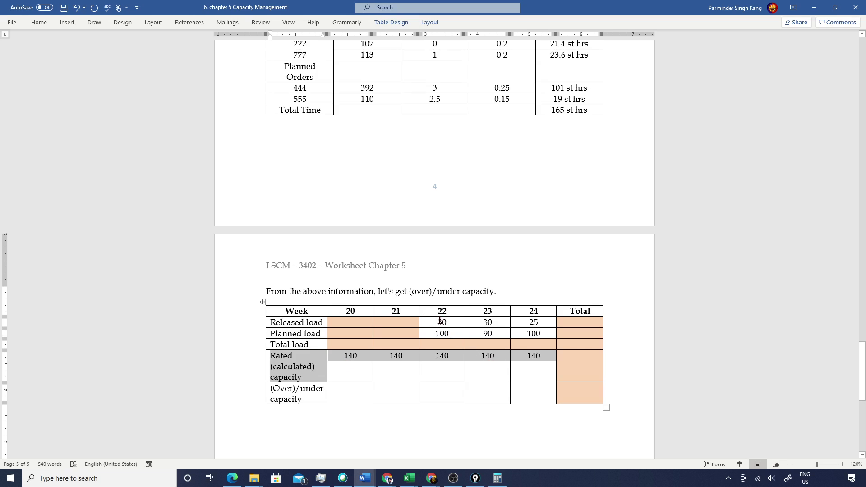
Step: Enter the week 20 released load in the capacity table as 51.5, the sum of that week's two released order times
{"action": "left_click_drag", "start_coordinate": [442, 324], "coordinate": [523, 329]}
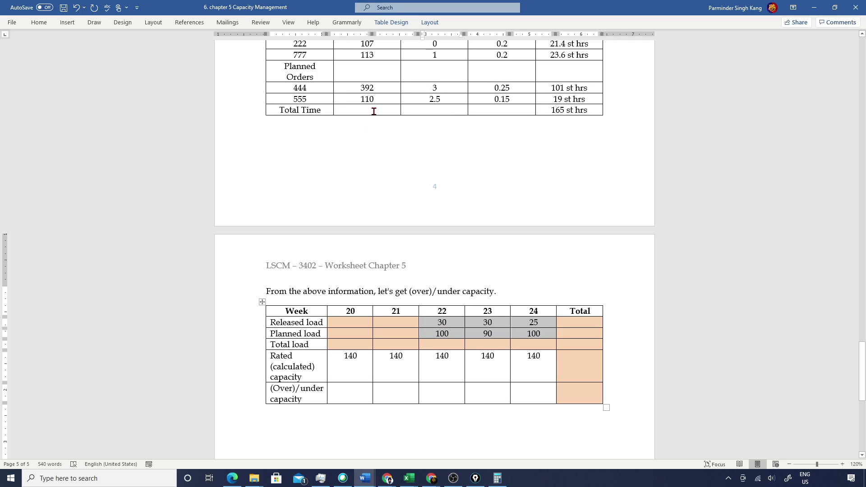
{"action": "left_click", "coordinate": [357, 320]}
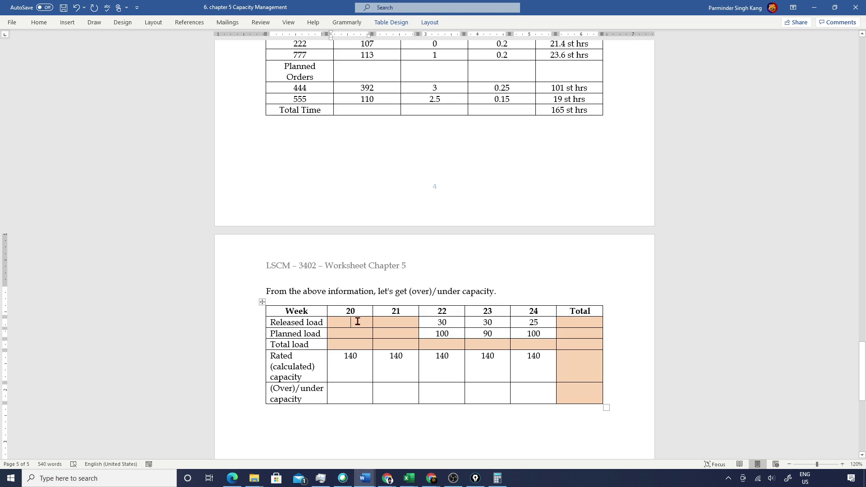
{"action": "scroll", "coordinate": [357, 321], "scroll_direction": "up", "scroll_amount": 6}
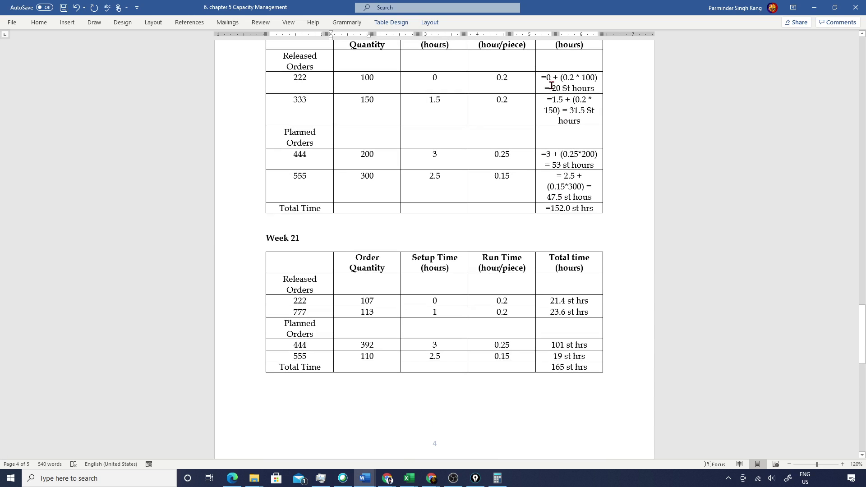
{"action": "left_click_drag", "start_coordinate": [552, 86], "coordinate": [583, 111]}
{"action": "scroll", "coordinate": [381, 269], "scroll_direction": "down", "scroll_amount": 6}
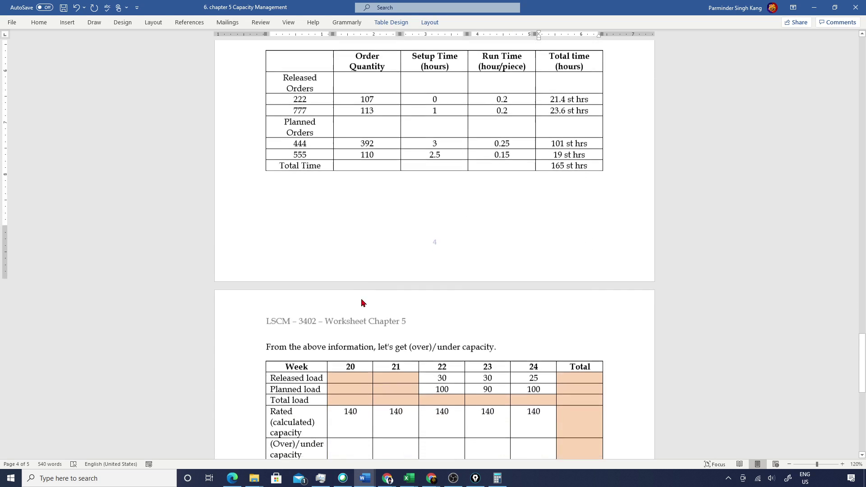
{"action": "left_click", "coordinate": [351, 295]}
{"action": "type", "text": "11.5"}
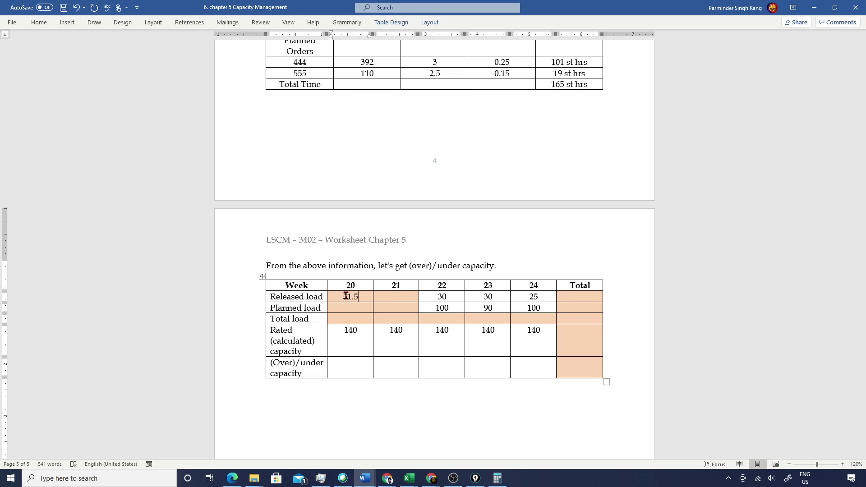
Step: Fill in week 20 of the capacity table with a planned load of 100.5, from its two planned order times, and a total load of 152
{"action": "scroll", "coordinate": [348, 298], "scroll_direction": "up", "scroll_amount": 5}
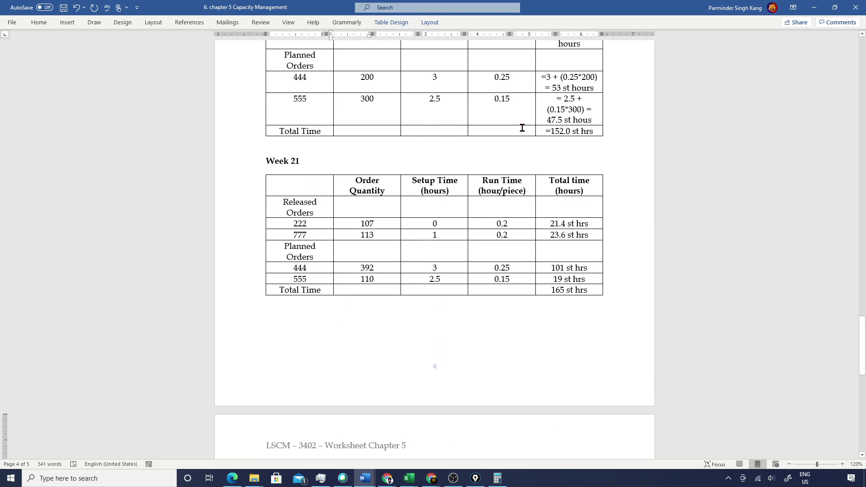
{"action": "left_click_drag", "start_coordinate": [552, 87], "coordinate": [578, 102]}
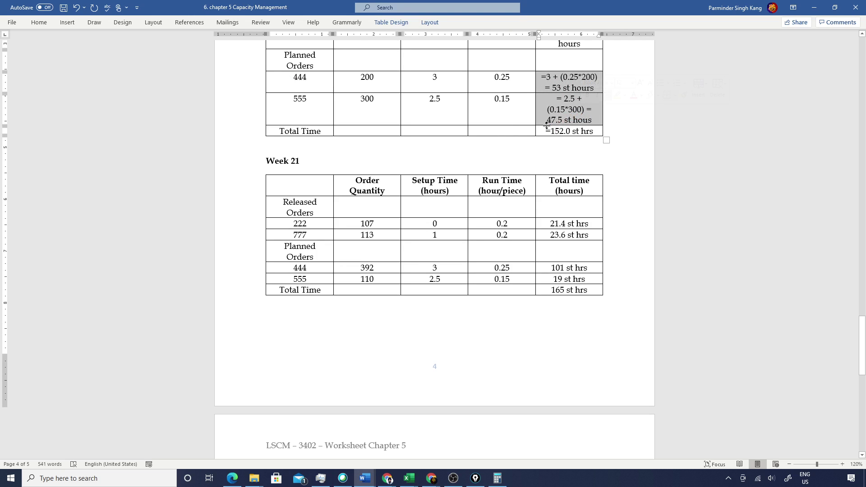
{"action": "scroll", "coordinate": [359, 291], "scroll_direction": "down", "scroll_amount": 5}
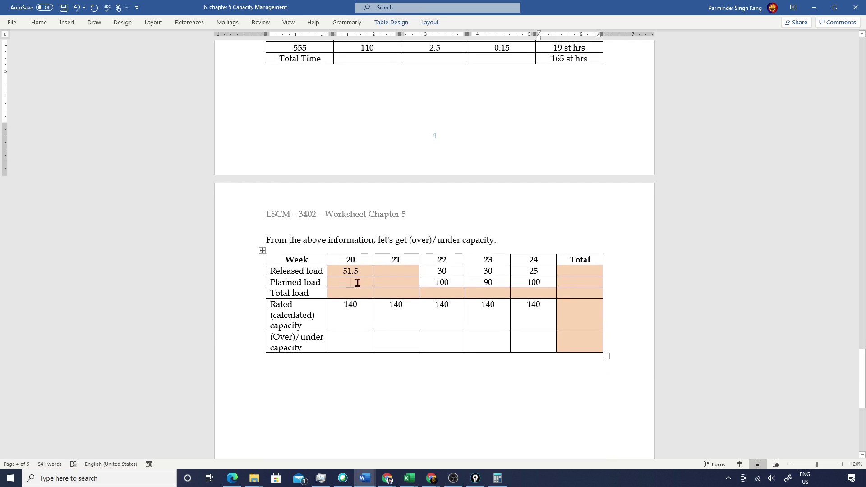
{"action": "left_click", "coordinate": [357, 282]}
{"action": "type", "text": "100.5"}
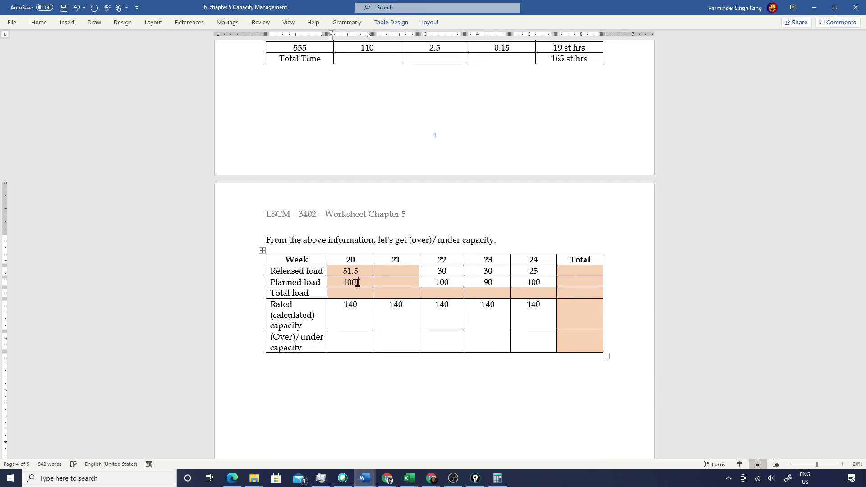
{"action": "type", "text": "152"}
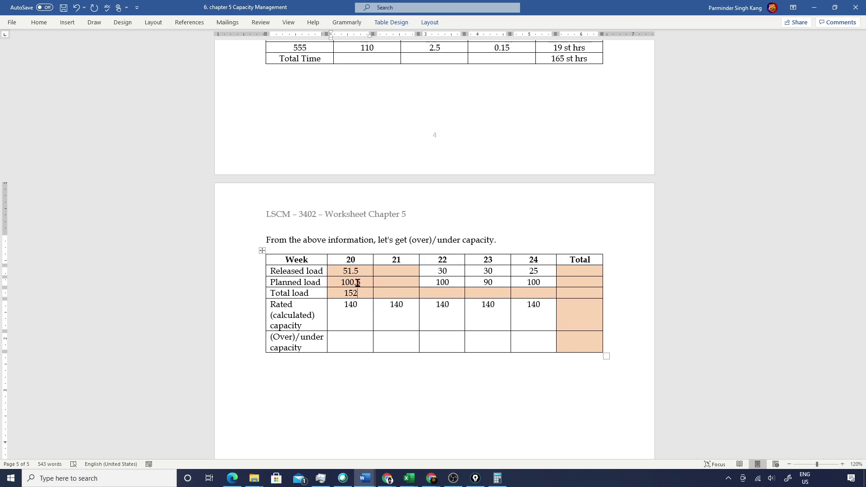
Step: Fill in the week 21 column of the capacity table with released load 45, planned load 120 and total load 165
{"action": "left_click", "coordinate": [406, 271]}
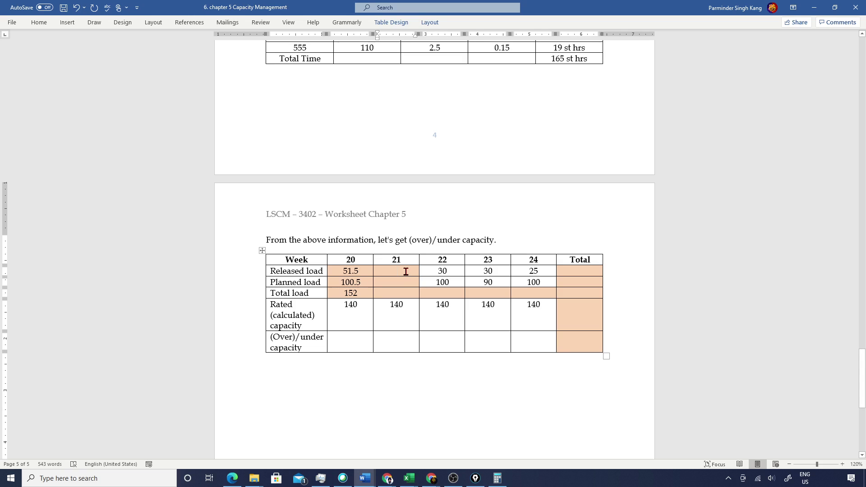
{"action": "type", "text": "45"}
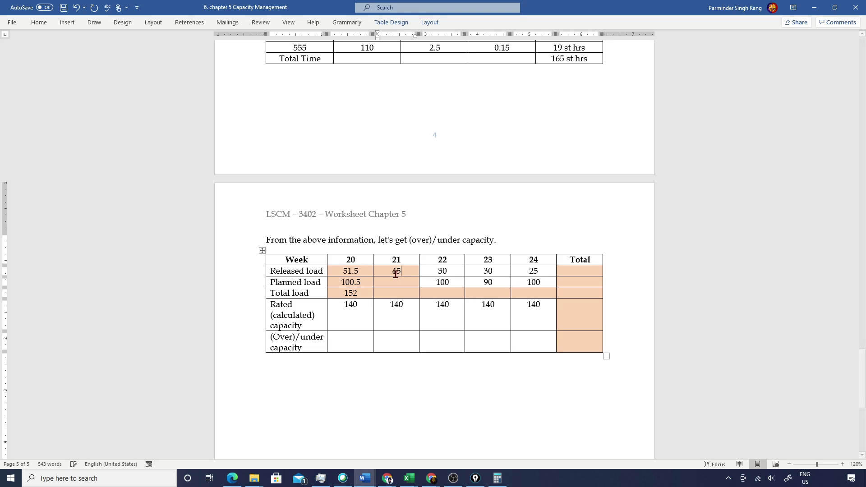
{"action": "left_click", "coordinate": [396, 282]}
{"action": "type", "text": "120"}
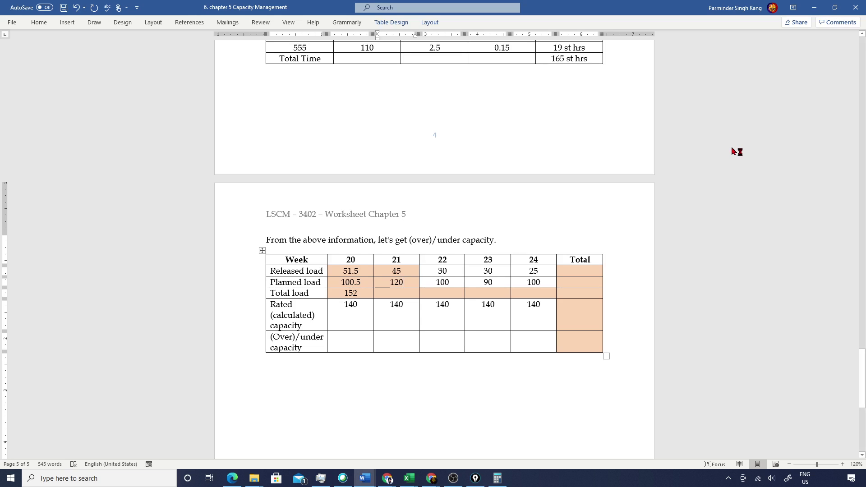
{"action": "key", "text": "Down"}
{"action": "type", "text": "165"}
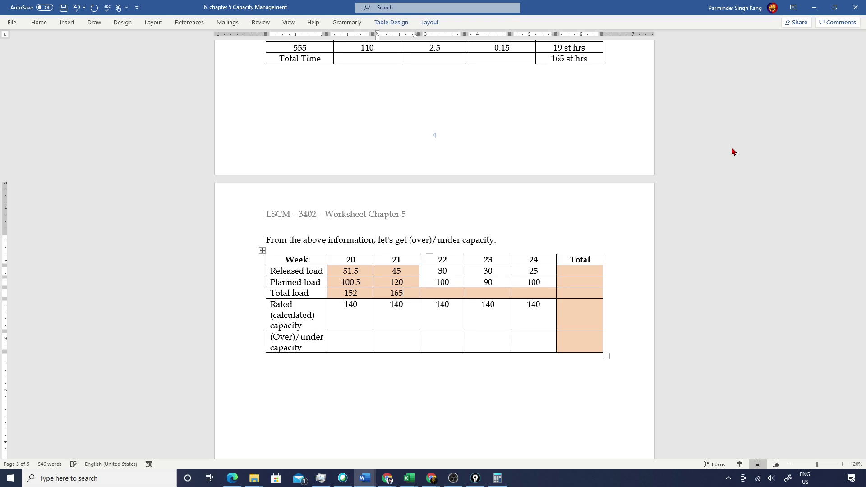
Step: Enter the total loads for weeks 22, 23 and 24 as 130, 120 and 125
{"action": "key", "text": "Tab"}
{"action": "type", "text": "130"}
{"action": "type", "text": "120"}
{"action": "key", "text": "Tab"}
{"action": "type", "text": "125"}
Step: Fill in the Total column with 181.5 released load, 510.5 planned load, 692 total load and 700 rated capacity
{"action": "key", "text": "Tab"}
{"action": "key", "text": "Up"}
{"action": "key", "text": "Up"}
{"action": "type", "text": "181.5"}
{"action": "key", "text": "Down"}
{"action": "type", "text": "510.5"}
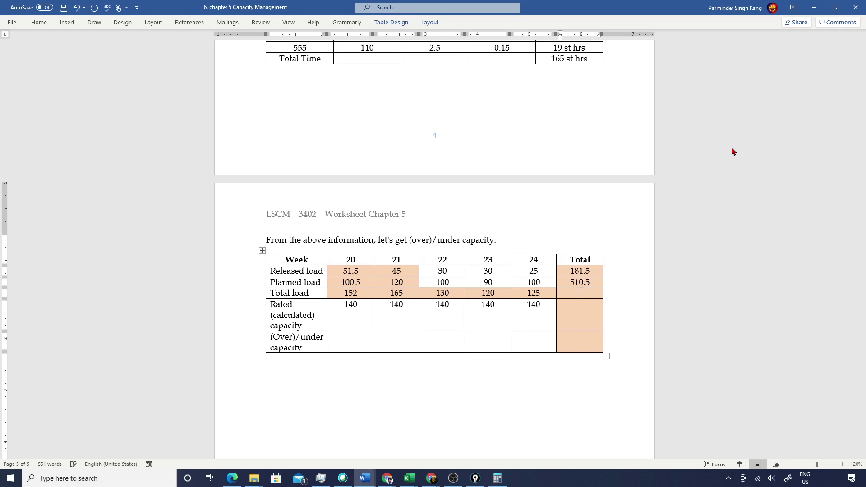
{"action": "type", "text": "692"}
{"action": "type", "text": "700"}
Step: Enter the (over)/under capacity as (12) for week 20 and (25) for week 21
{"action": "key", "text": "Left"}
{"action": "key", "text": "Left"}
{"action": "key", "text": "Left"}
{"action": "key", "text": "Left"}
{"action": "key", "text": "Left"}
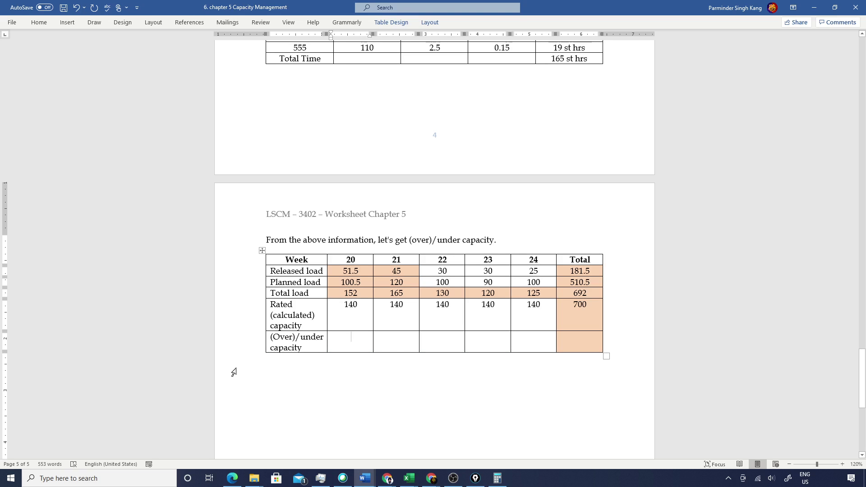
{"action": "type", "text": "(12)"}
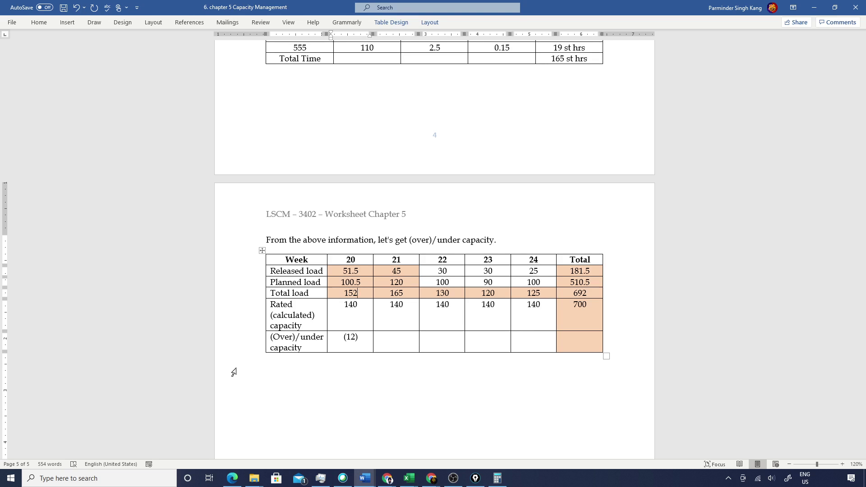
{"action": "key", "text": "Tab"}
{"action": "type", "text": "(25)"}
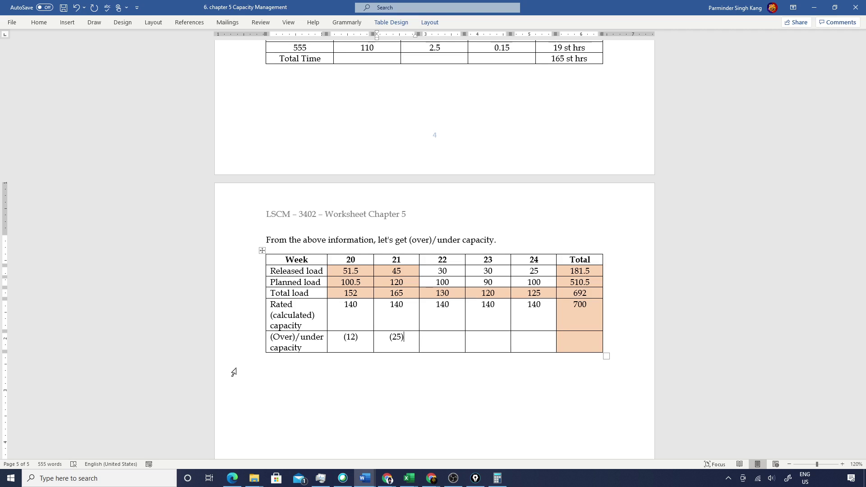
Step: Complete the (over)/under capacity row with 10, 20 and 15 for weeks 22 to 24 and 8 in the Total column
{"action": "key", "text": "Tab"}
{"action": "type", "text": "10"}
{"action": "key", "text": "Tab"}
{"action": "type", "text": "20"}
{"action": "key", "text": "Tab"}
{"action": "type", "text": "15"}
{"action": "key", "text": "Tab"}
{"action": "type", "text": "8"}
Step: Write the check calculation "-12-25+10+20+15 = 8" on a new line below the capacity table
{"action": "left_click", "coordinate": [234, 372]}
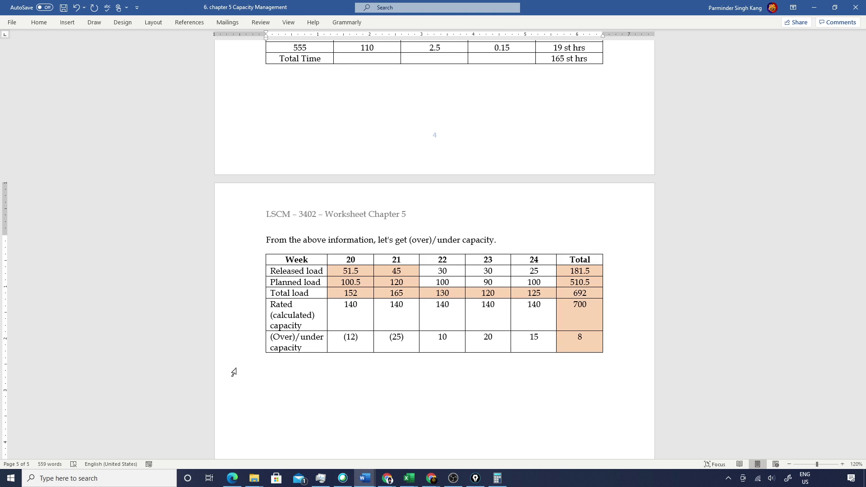
{"action": "key", "text": "Return"}
{"action": "type", "text": "-12-25+10+20+15 = 8"}
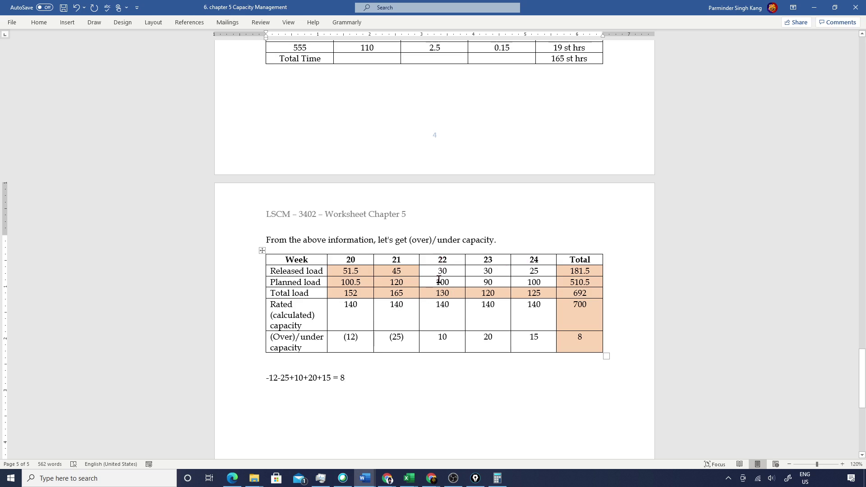
Step: Compare the (over)/under capacity values of weeks 20 and 21 with those of weeks 22 to 24 by selecting each group
{"action": "left_click_drag", "start_coordinate": [344, 339], "coordinate": [411, 350]}
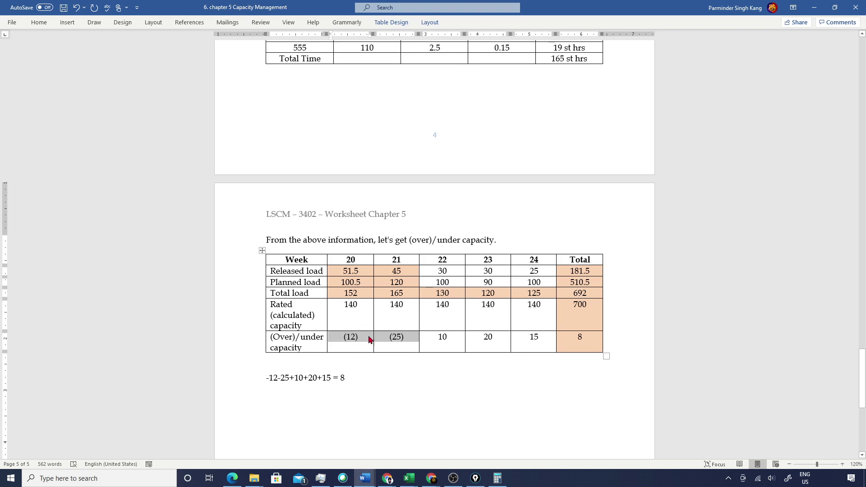
{"action": "left_click_drag", "start_coordinate": [436, 340], "coordinate": [532, 340]}
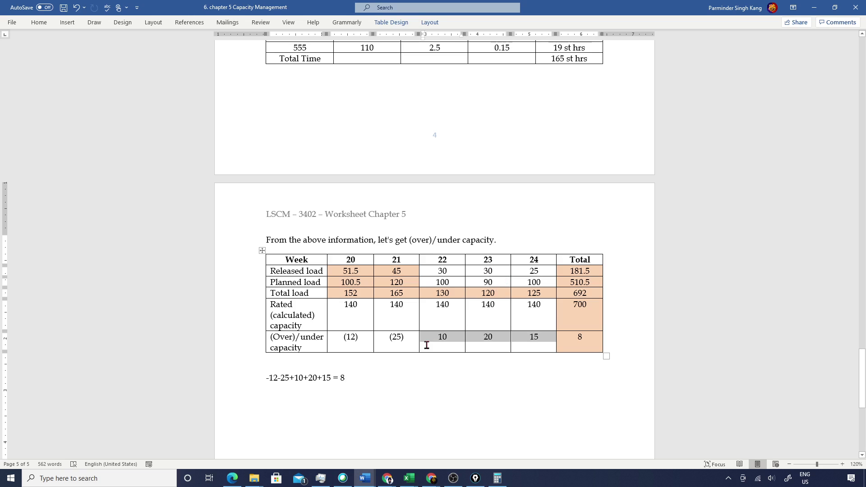
{"action": "left_click_drag", "start_coordinate": [342, 341], "coordinate": [409, 343]}
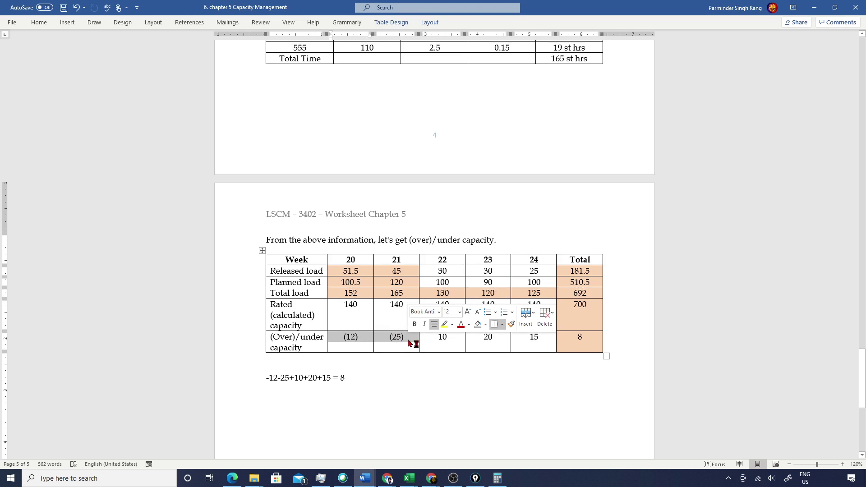